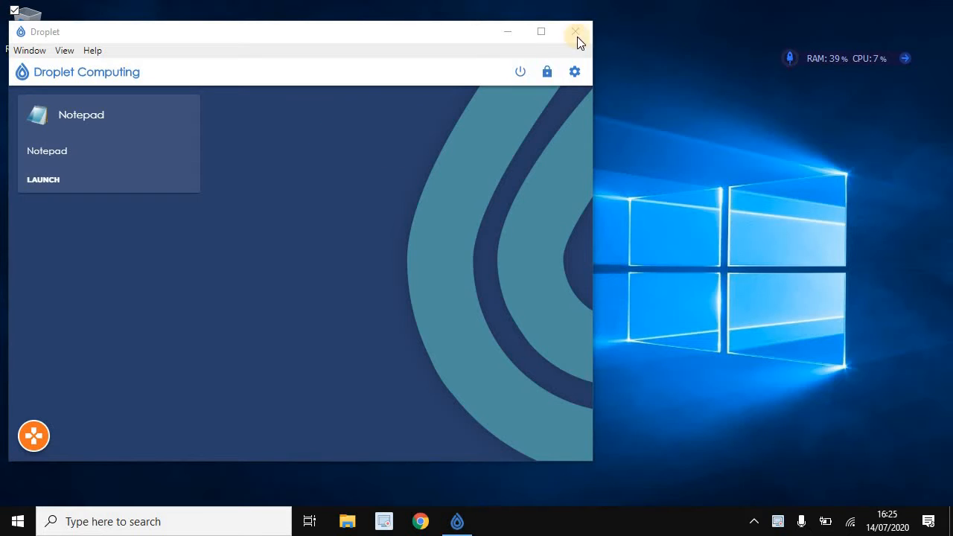
- Maximize the Droplet window and unlock administrative mode by entering the administrative password
click(540, 32)
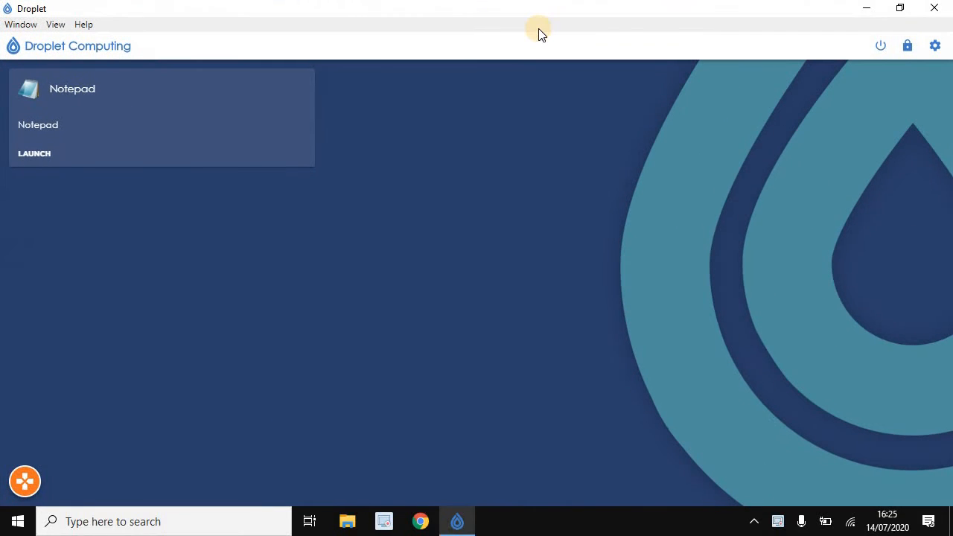
click(911, 45)
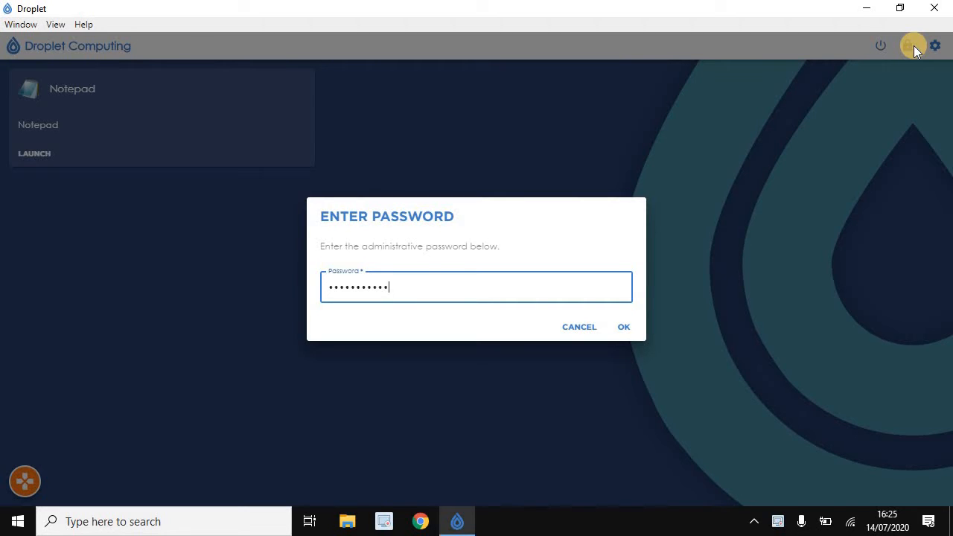
key(Return)
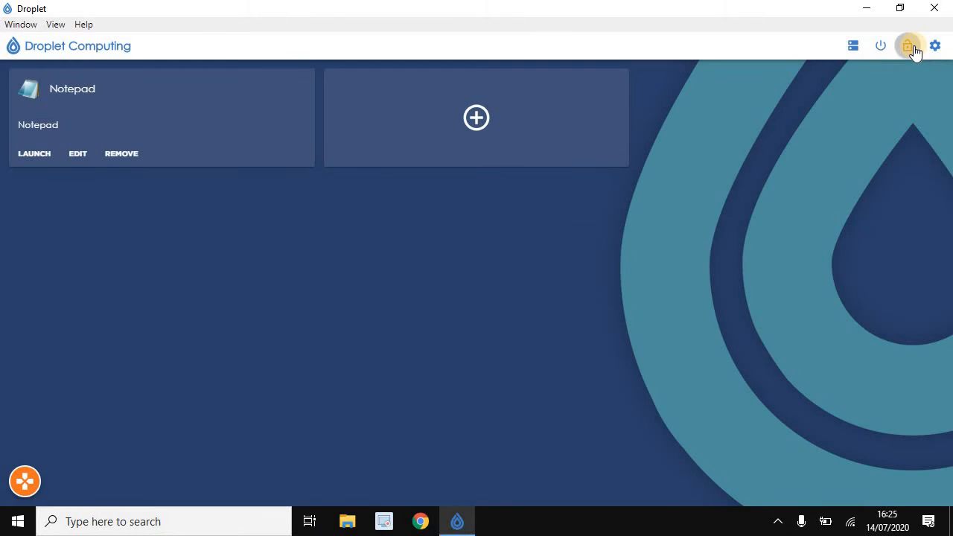
- Review the container settings from general to administration, including the password change requirements, without changing anything
click(935, 46)
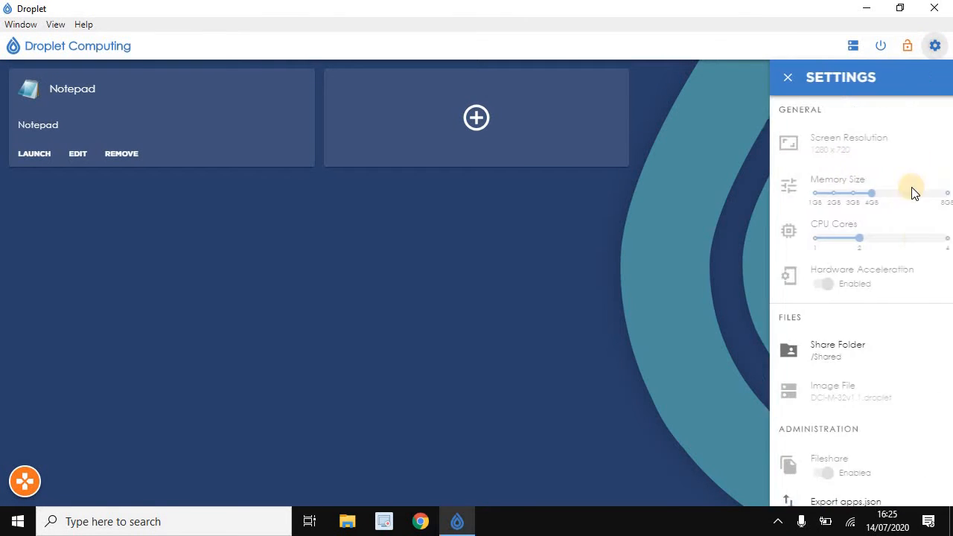
scroll(883, 330, down, 2)
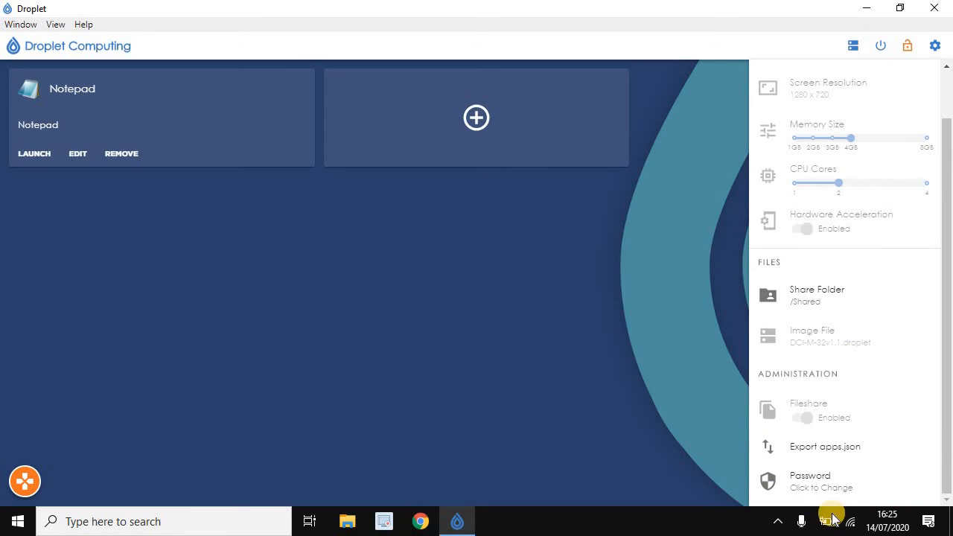
click(818, 493)
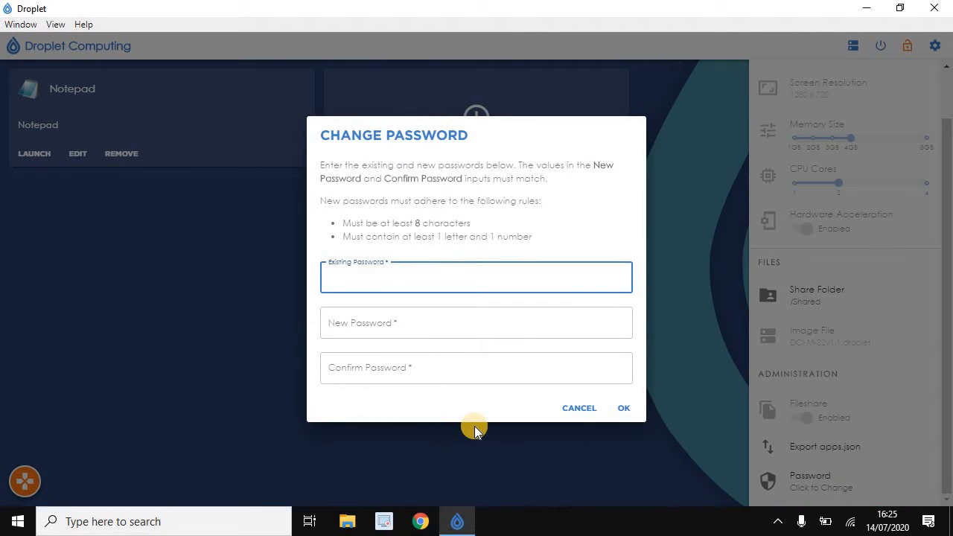
click(579, 408)
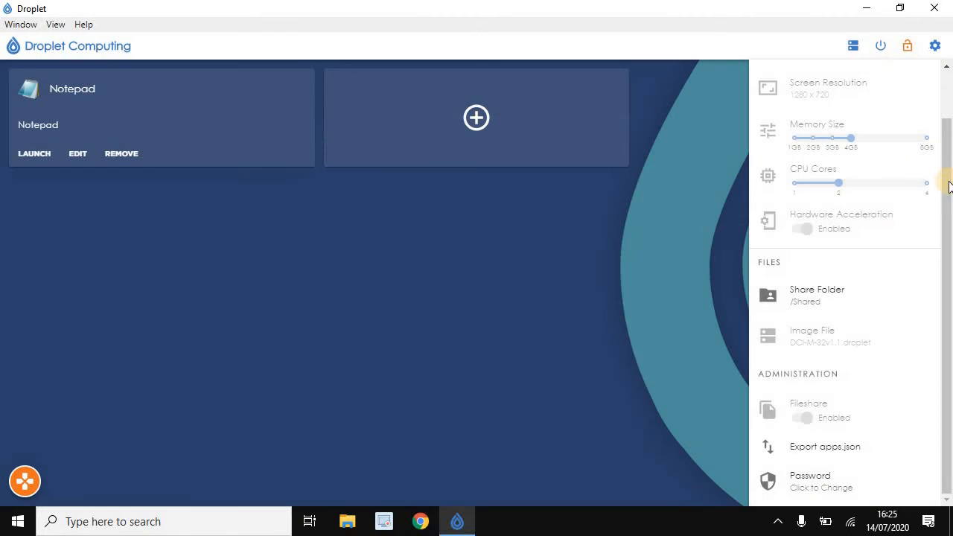
drag(948, 182, 947, 67)
click(932, 44)
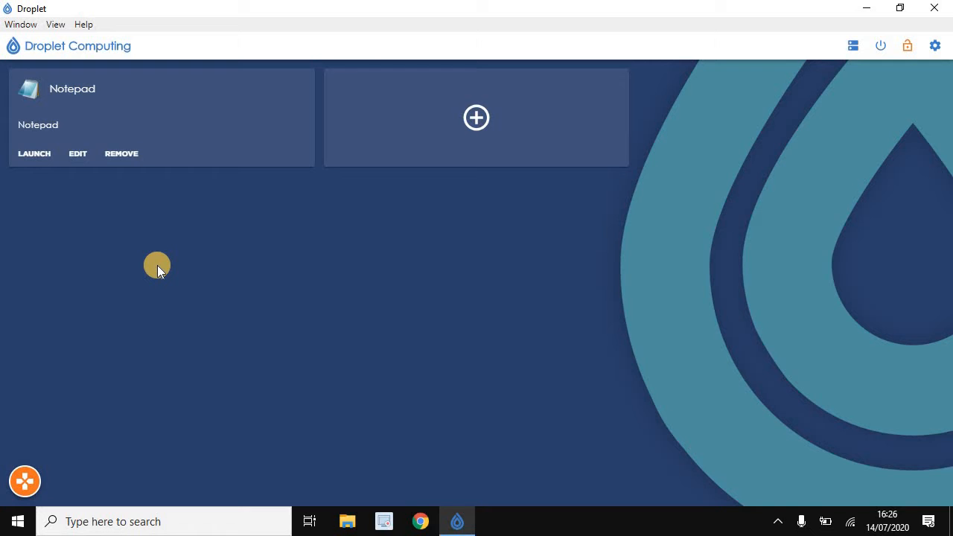
- Open the container file share and the device file share, and arrange the two Shared folders so both are visible
click(23, 482)
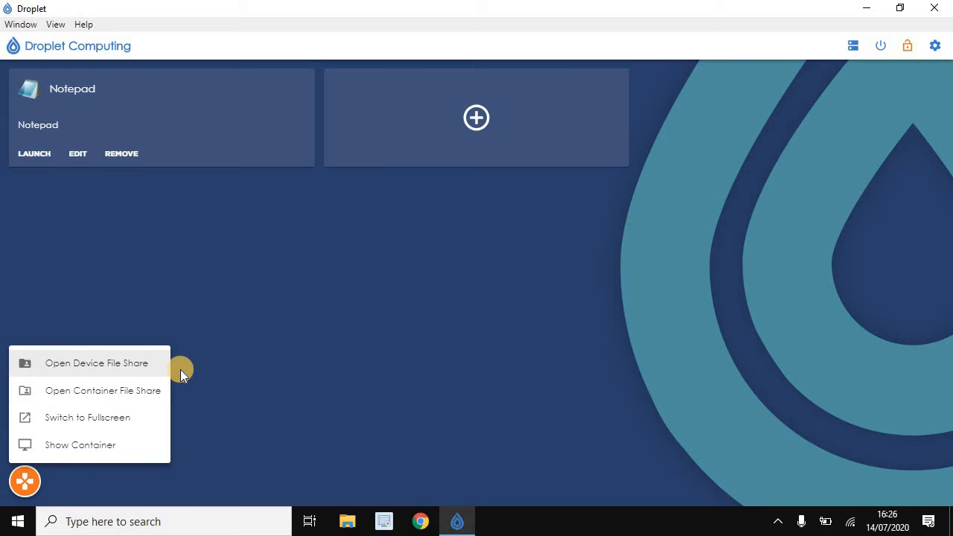
click(131, 391)
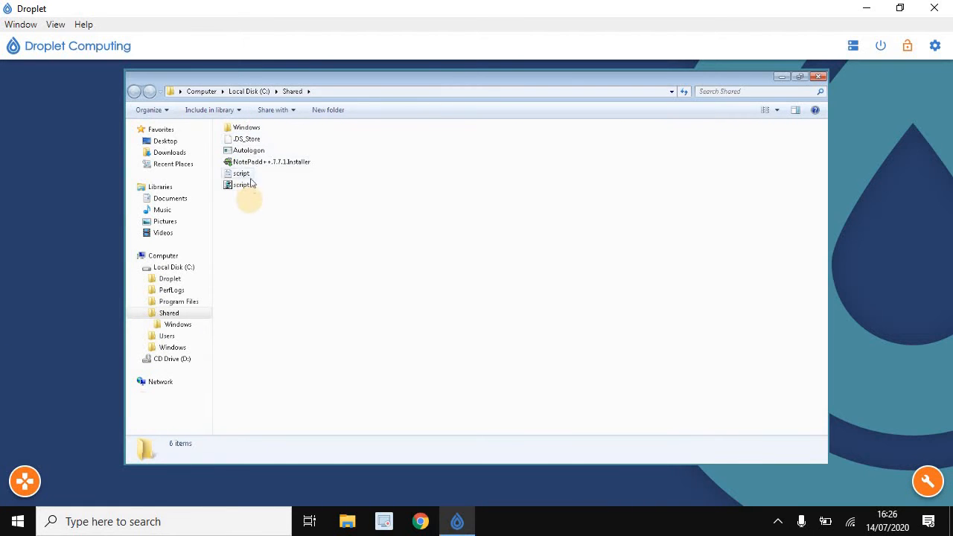
click(30, 486)
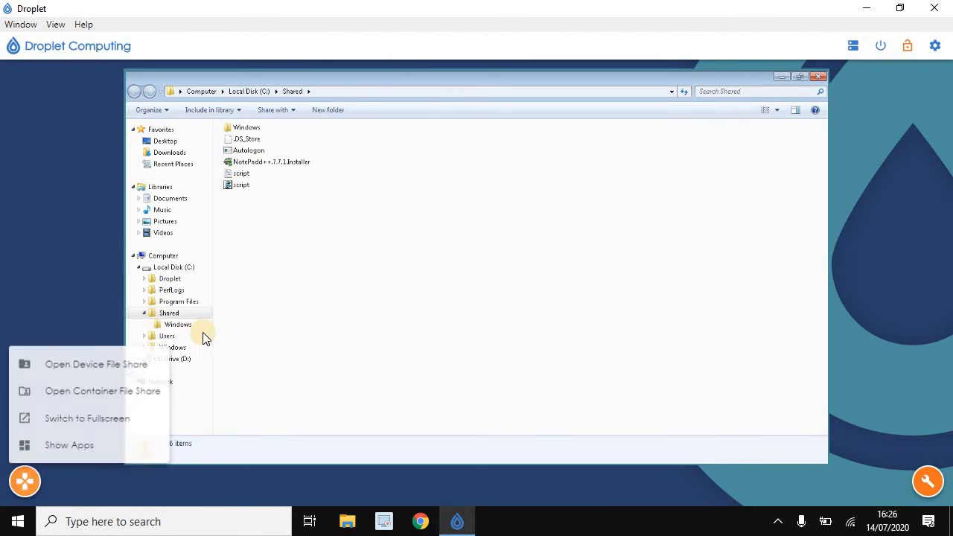
click(91, 361)
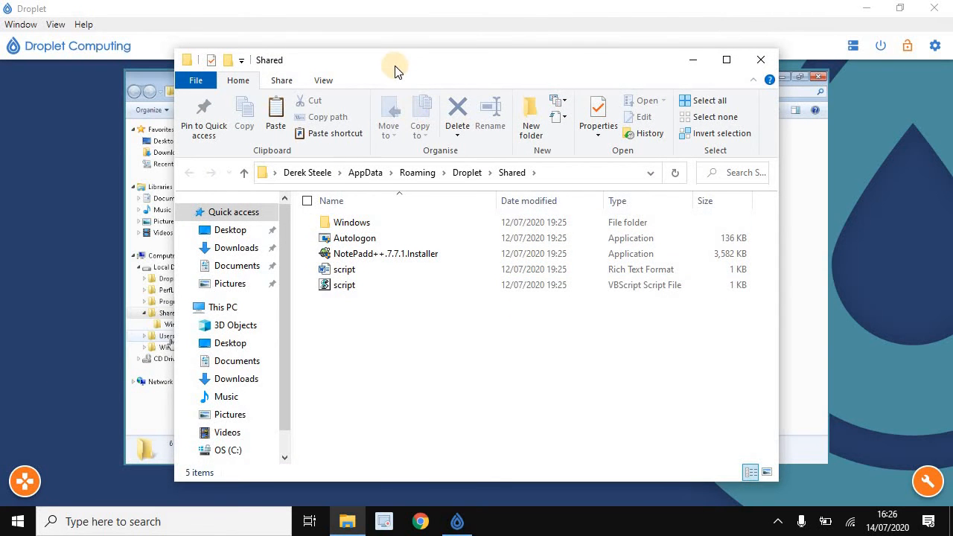
drag(394, 67, 589, 69)
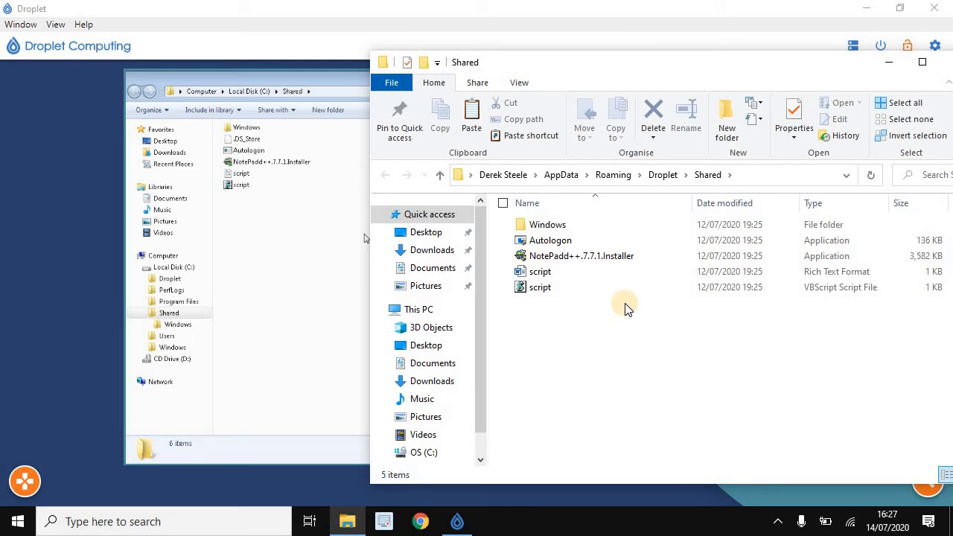
- Copy the IE 11_ Windows 7 and Java 7.0.50.5 installers from Documents > Software Install Media and close that folder
click(23, 484)
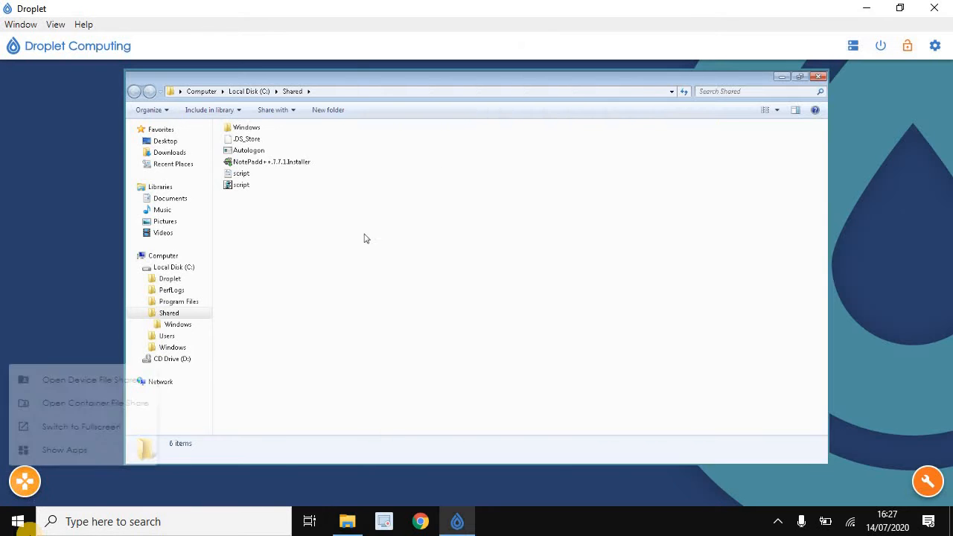
click(16, 522)
click(285, 138)
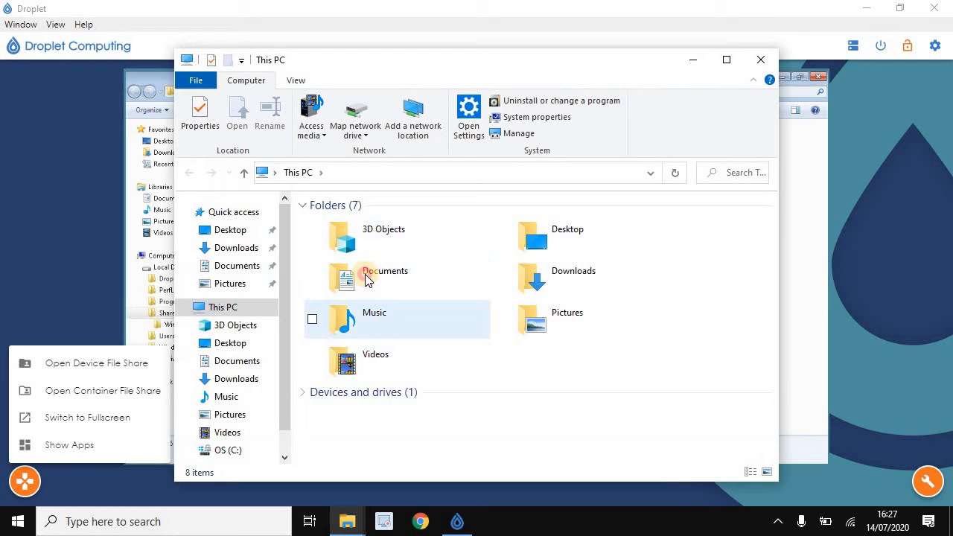
double_click(366, 277)
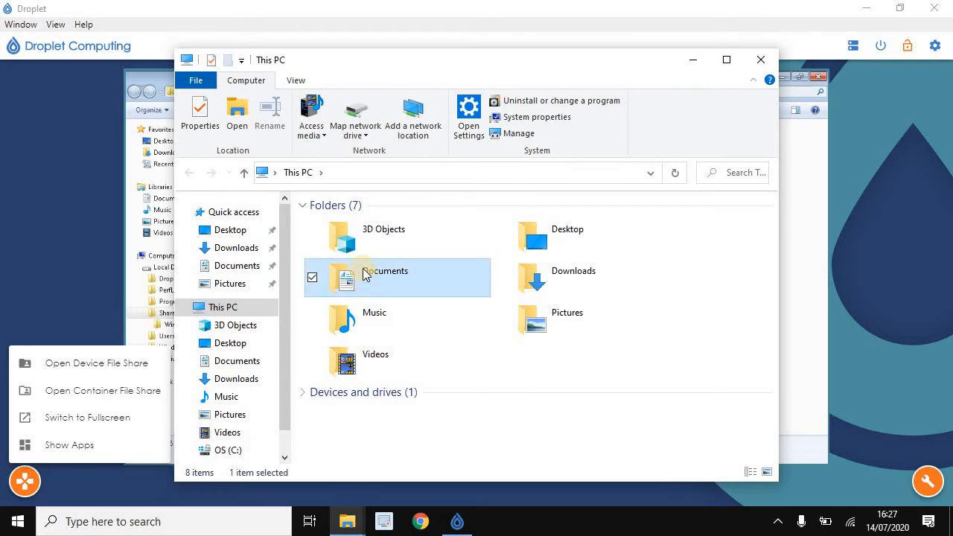
click(352, 223)
double_click(352, 223)
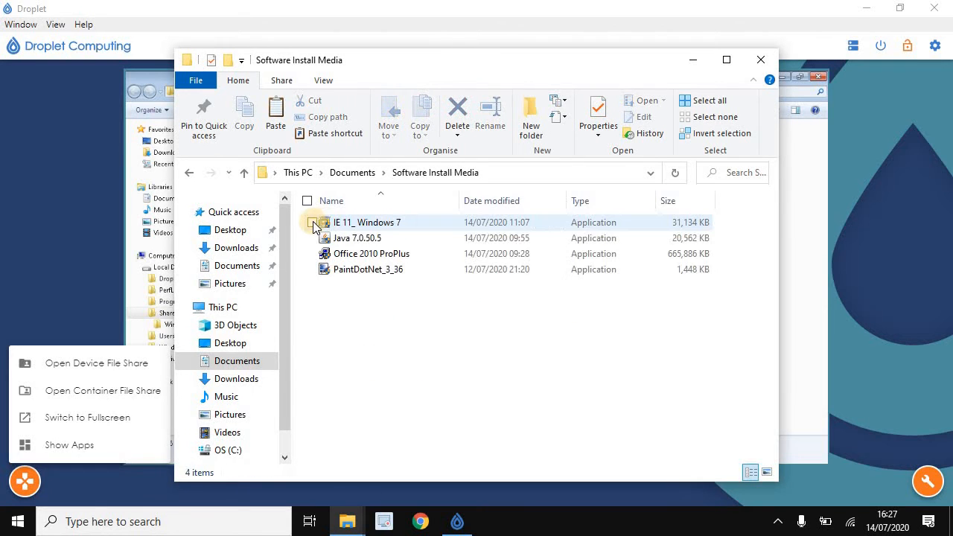
click(313, 224)
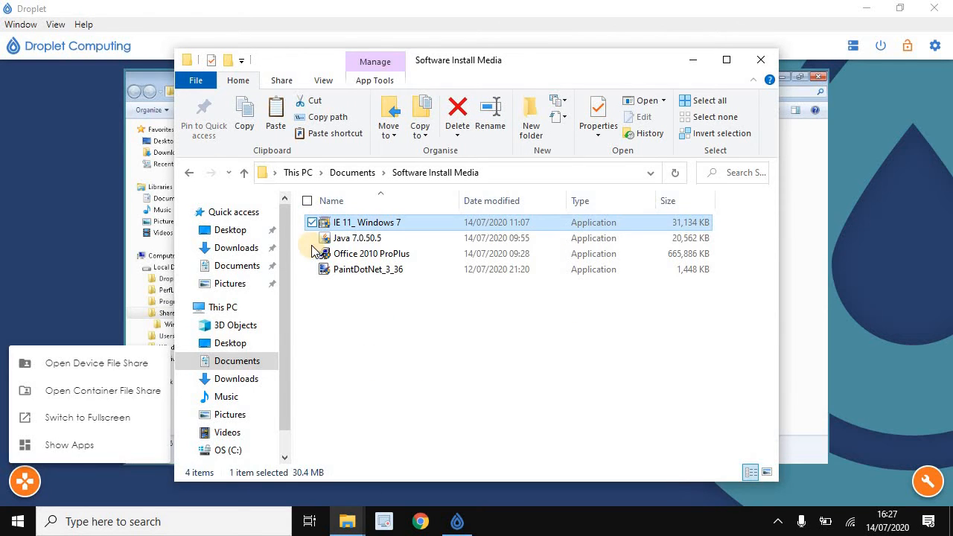
click(312, 238)
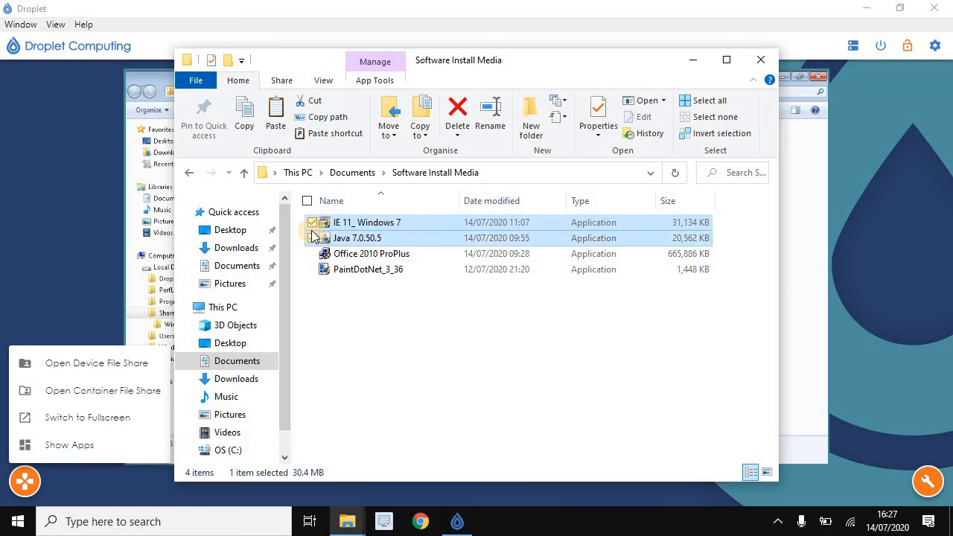
right_click(355, 225)
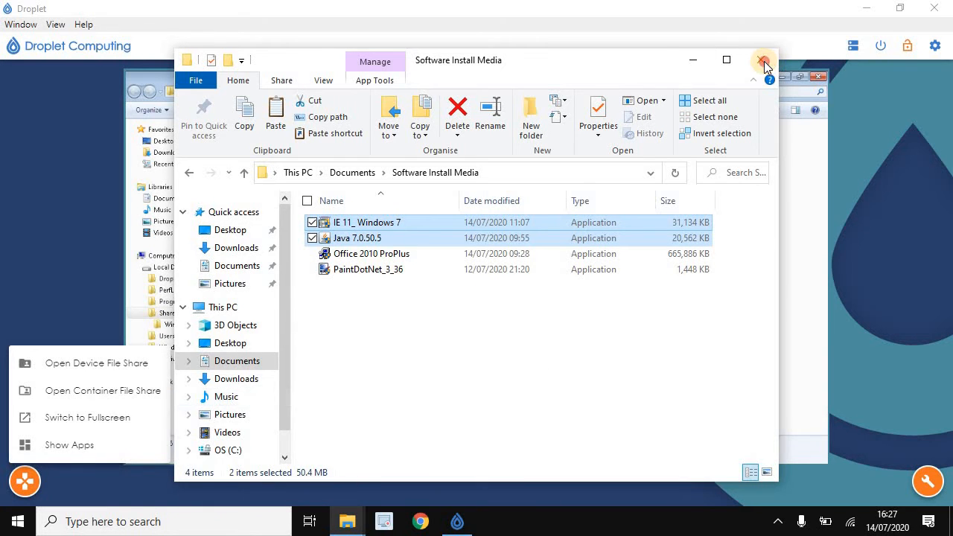
click(761, 60)
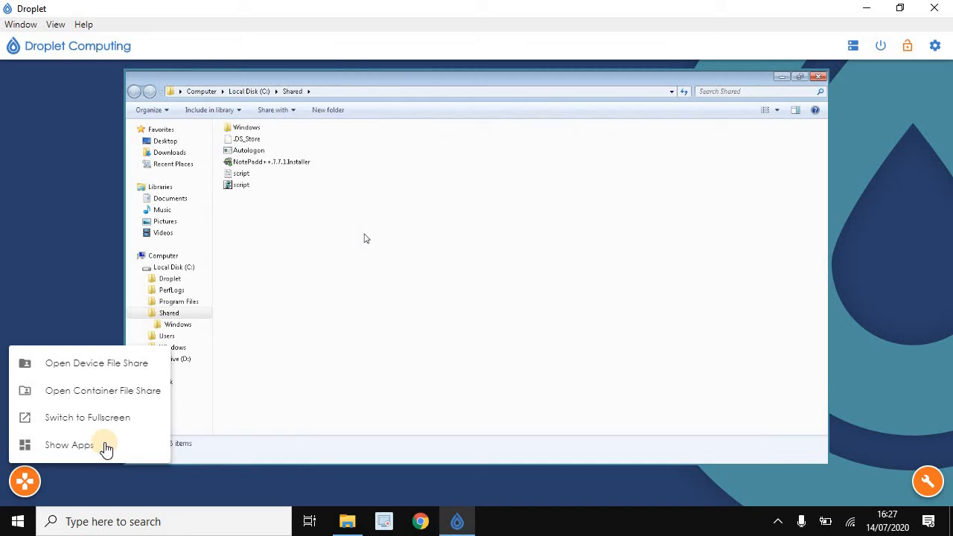
- Paste the copied IE 11 and Java installers into the device file share's Shared folder and return to the container
click(59, 365)
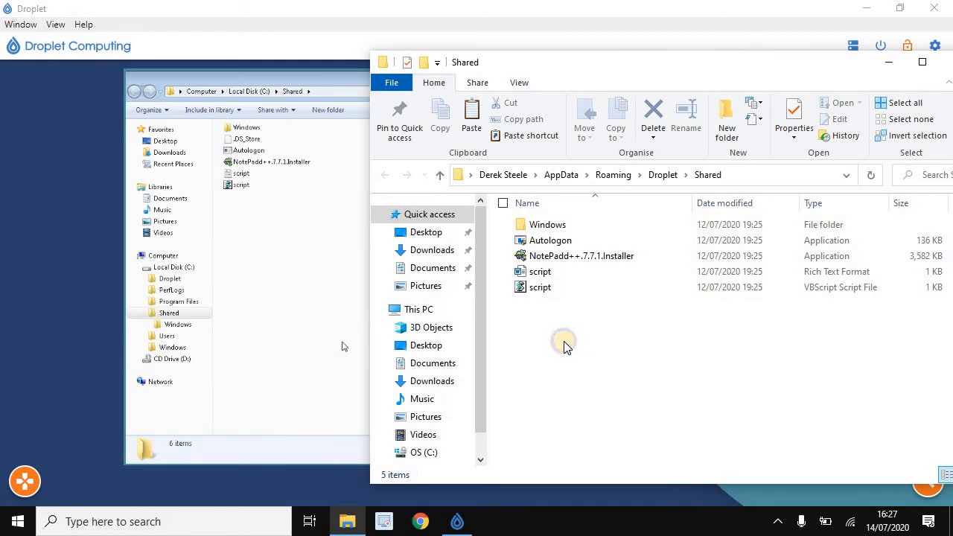
right_click(564, 346)
click(426, 233)
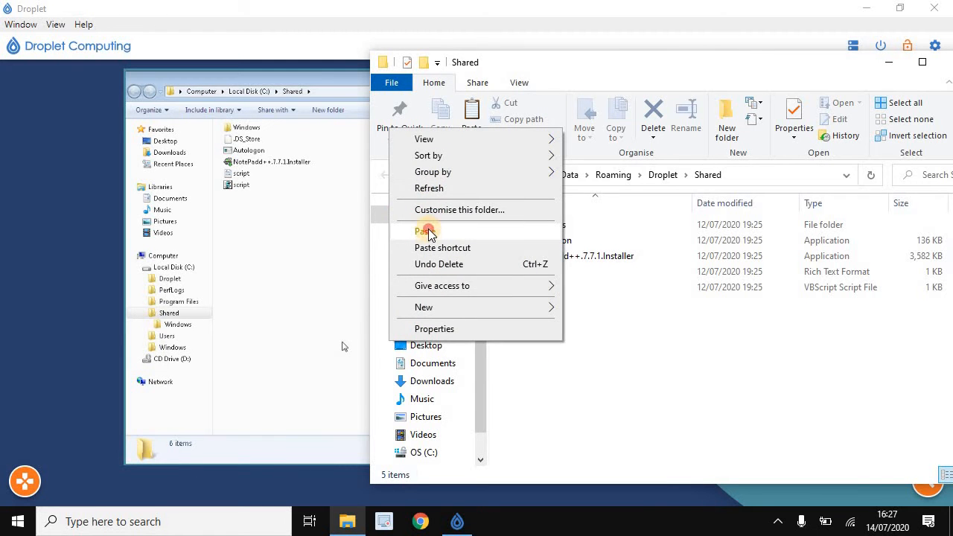
click(680, 403)
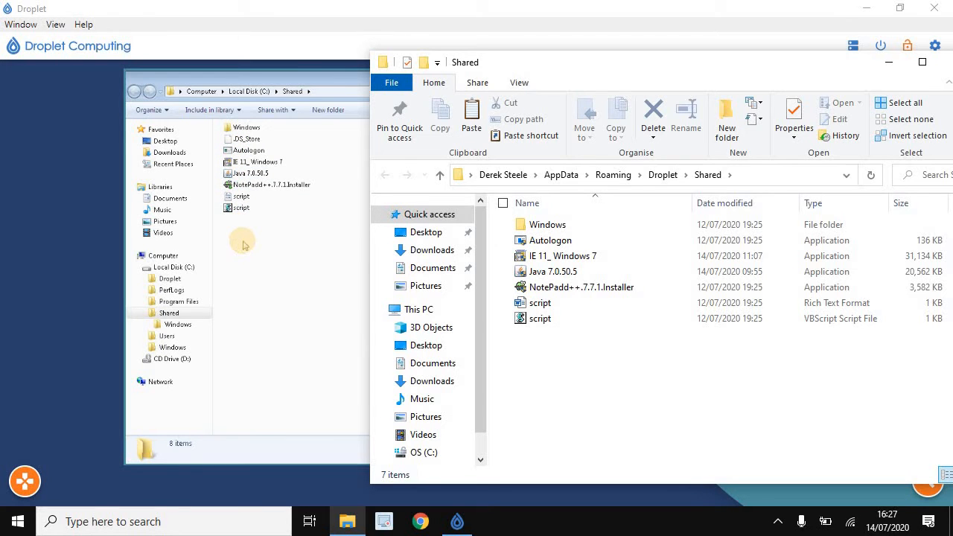
drag(782, 64, 503, 185)
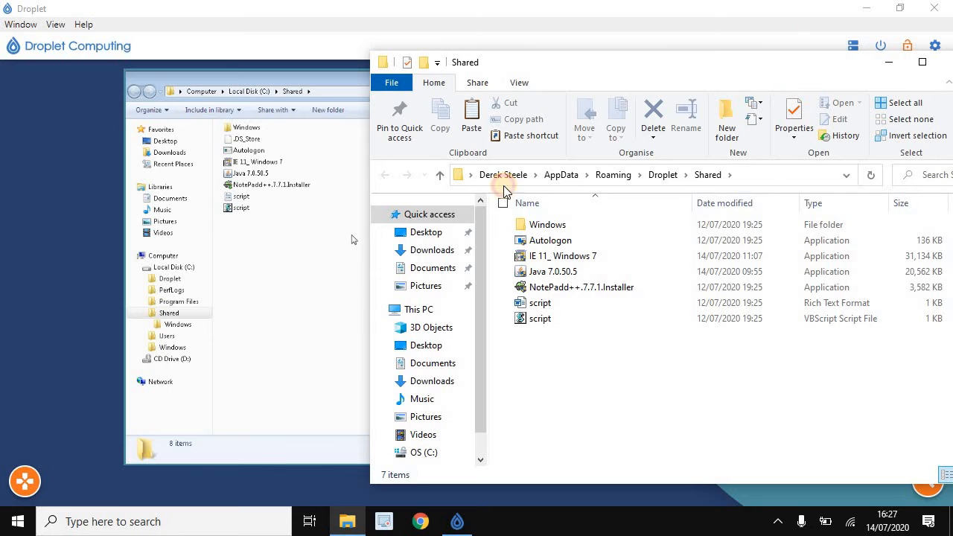
click(677, 179)
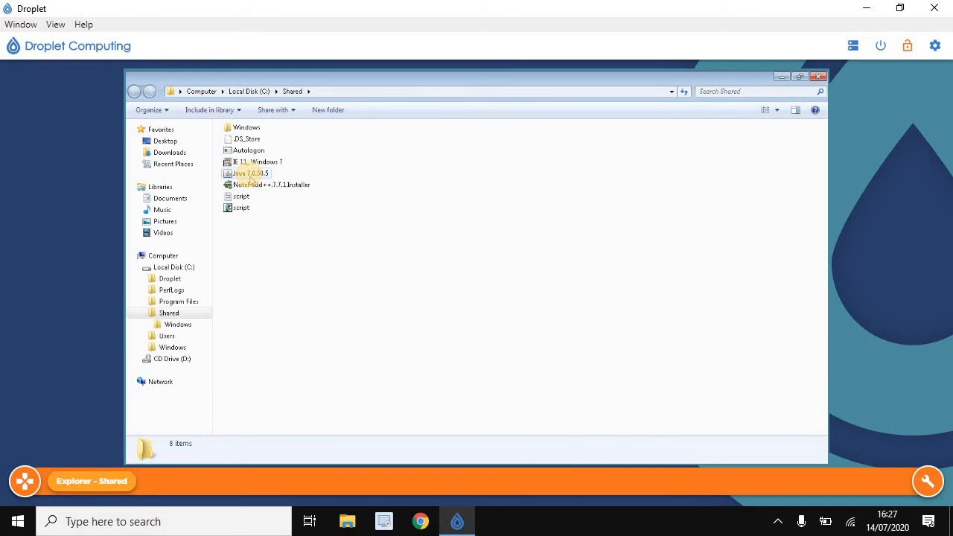
- Install Java inside the container by running Java 7.0.50.5 from the Shared folder, and close the completed setup
click(251, 176)
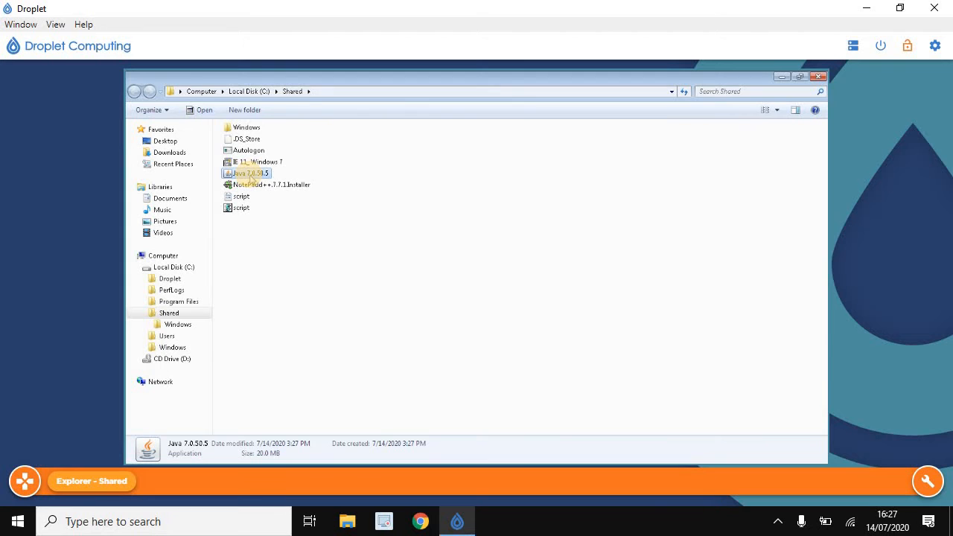
click(604, 365)
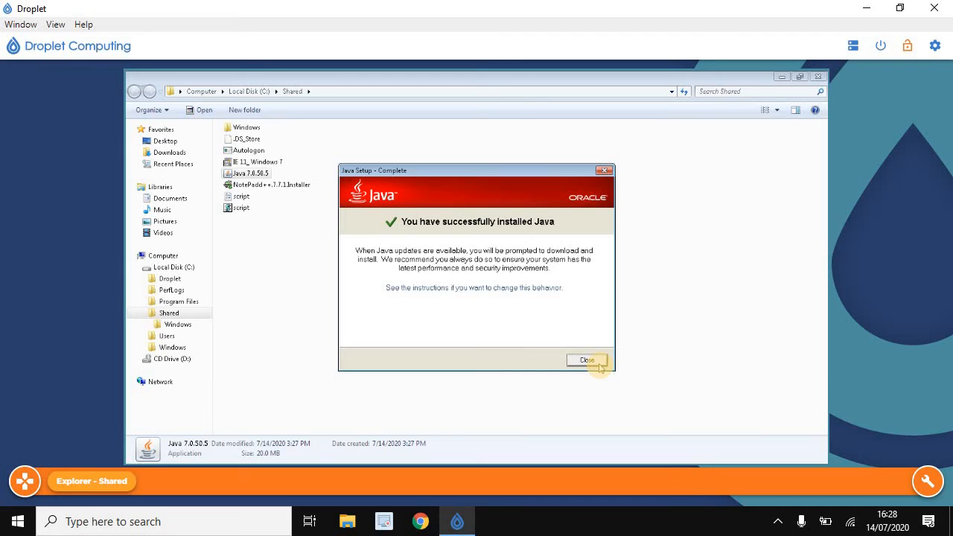
click(600, 364)
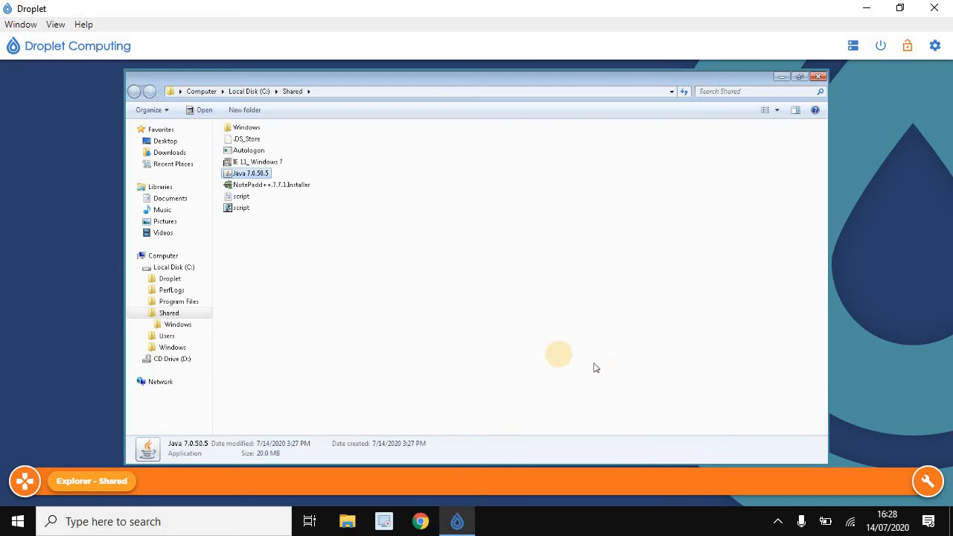
- Look at the host PC's desktop and return to the container's Shared folder
click(559, 356)
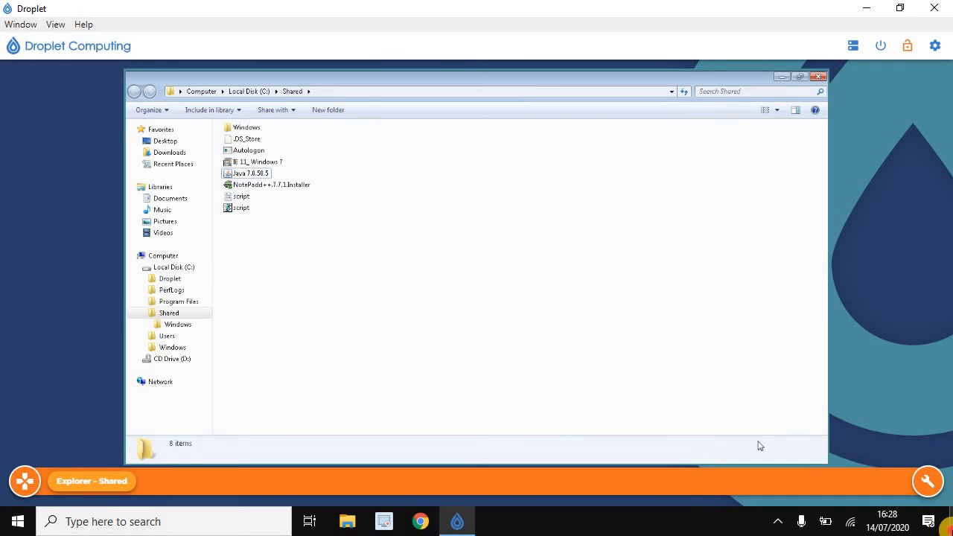
click(948, 526)
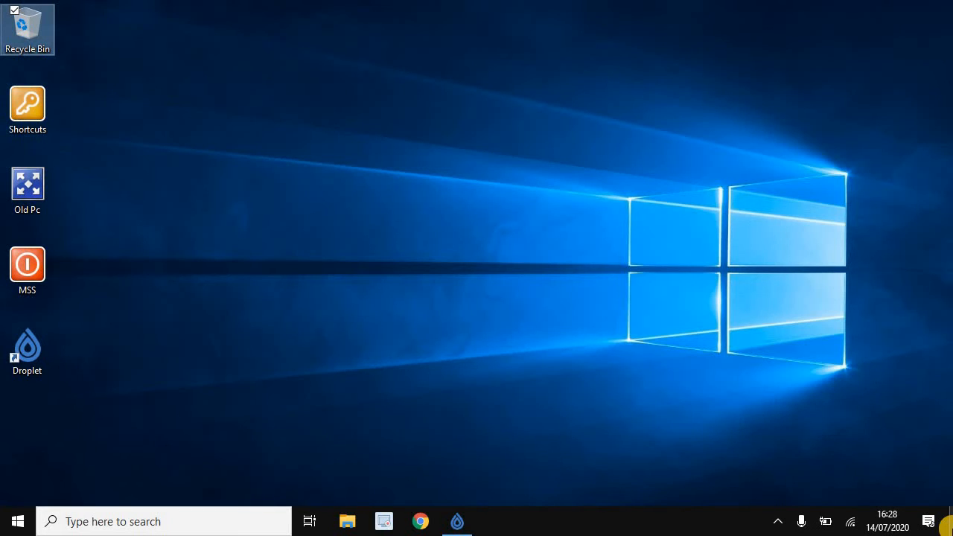
click(948, 526)
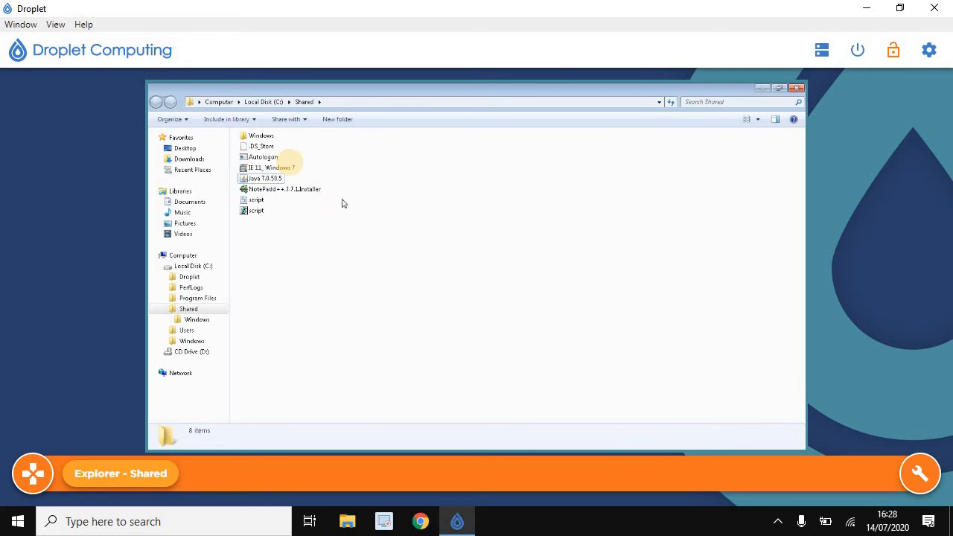
- Install Internet Explorer 11 inside the container from the IE 11_ Windows 7 file, postponing the restart
double_click(289, 163)
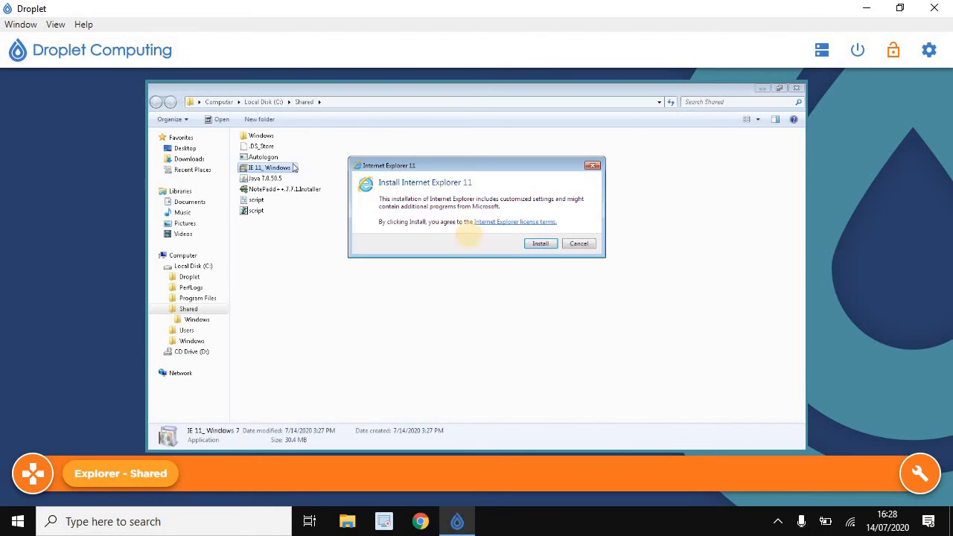
click(541, 244)
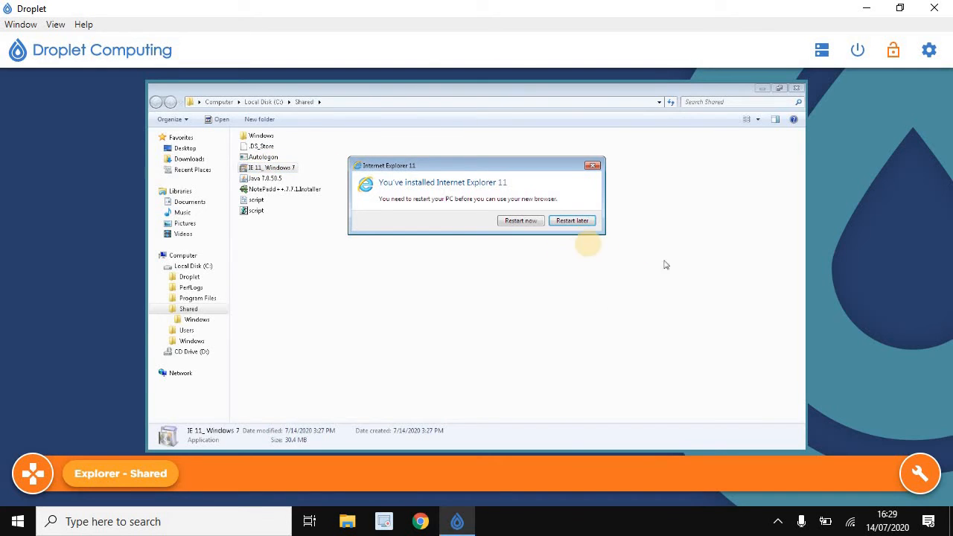
click(572, 220)
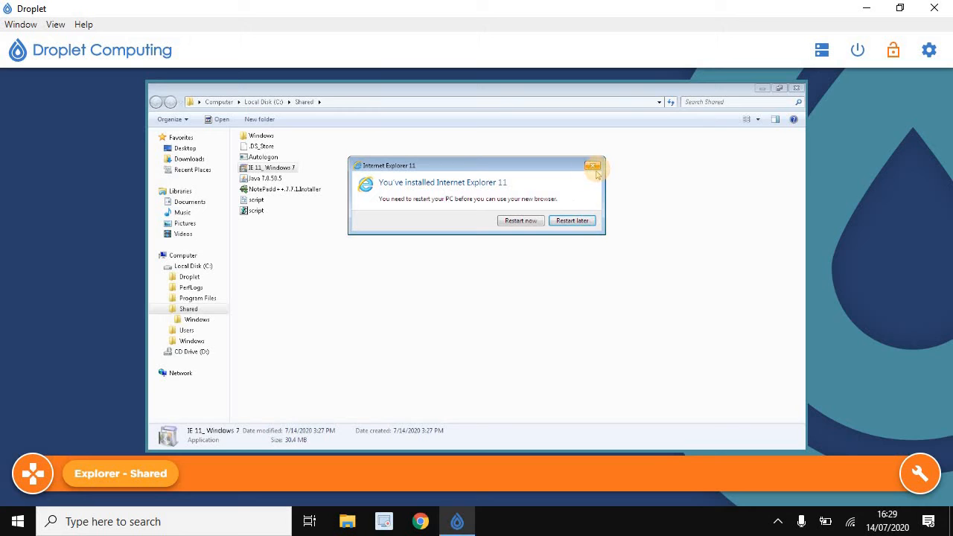
- Close the Shared folder window inside the container and show the apps list
click(797, 88)
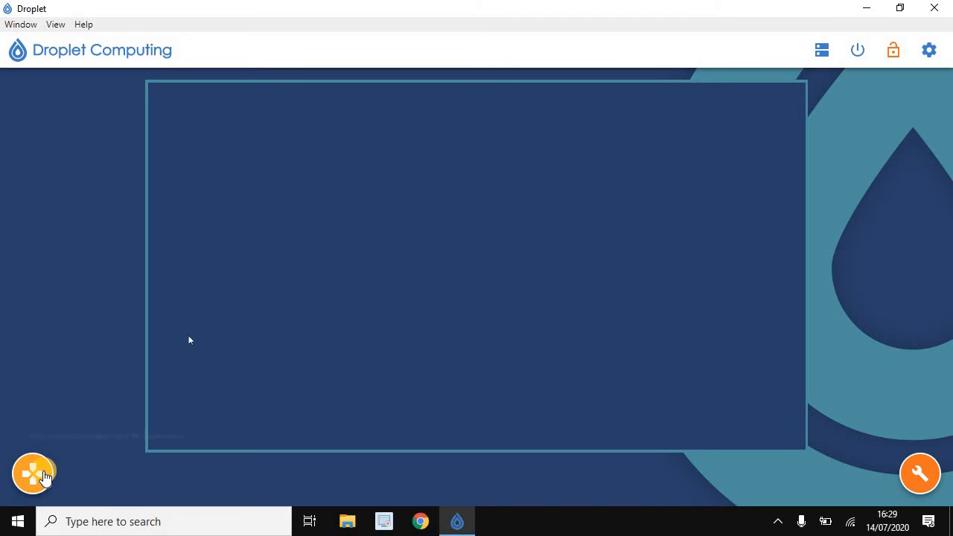
click(44, 472)
click(85, 427)
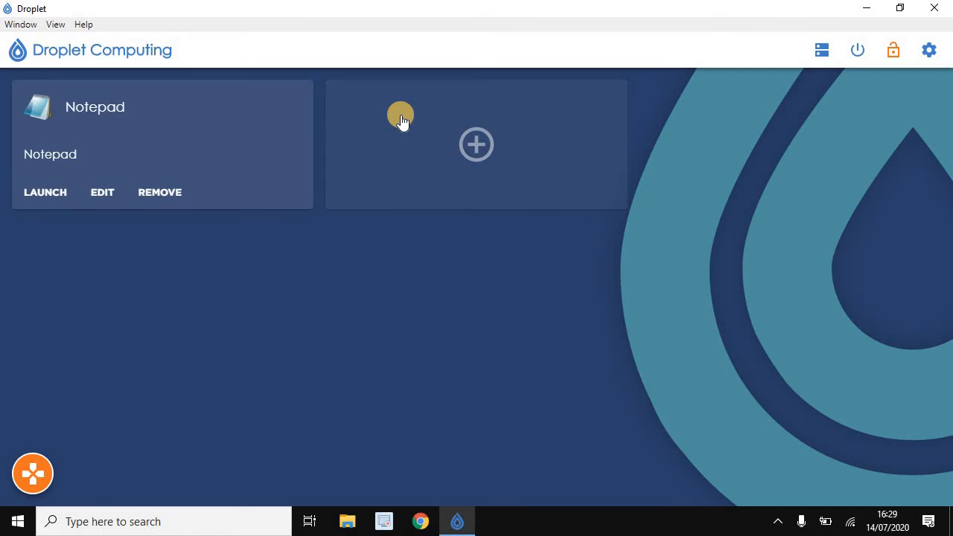
- Start a new app entry named IE 11 with path Iexplore and description Java Browser, and continue to the icon selection
click(477, 147)
click(207, 217)
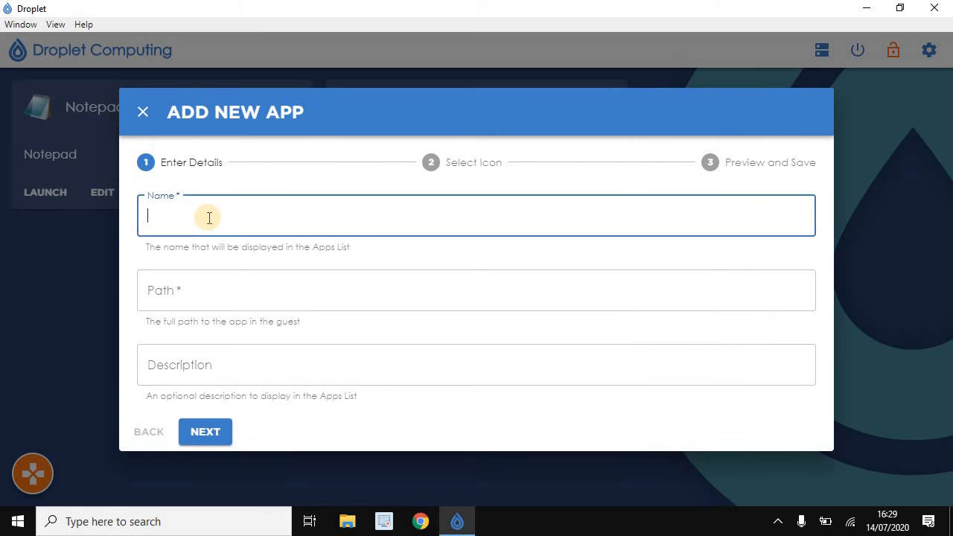
text(IE 11)
click(159, 301)
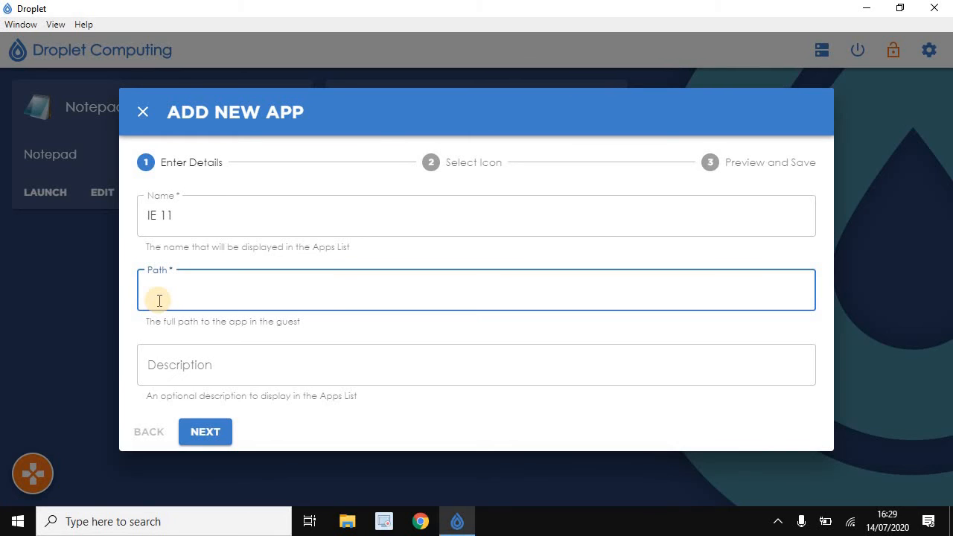
text(Iexplore)
click(174, 361)
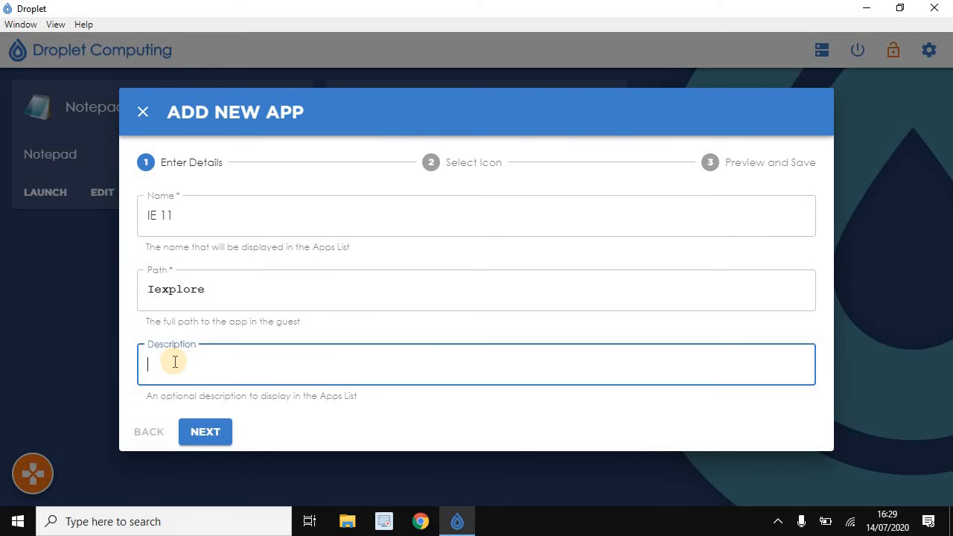
text(Java Browser)
click(213, 436)
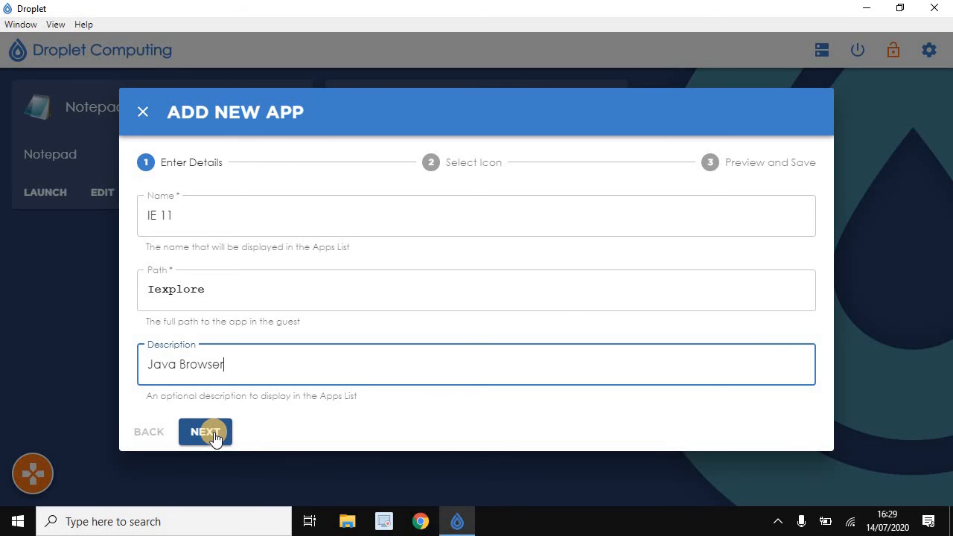
click(214, 436)
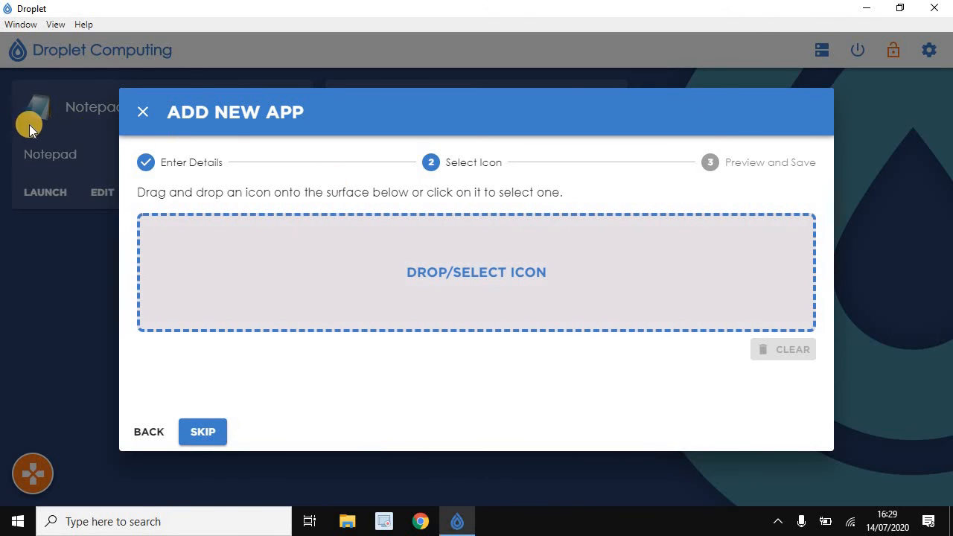
- Assign the IE 11 image from the Logos pictures folder as the app's icon and finish adding the app
click(469, 279)
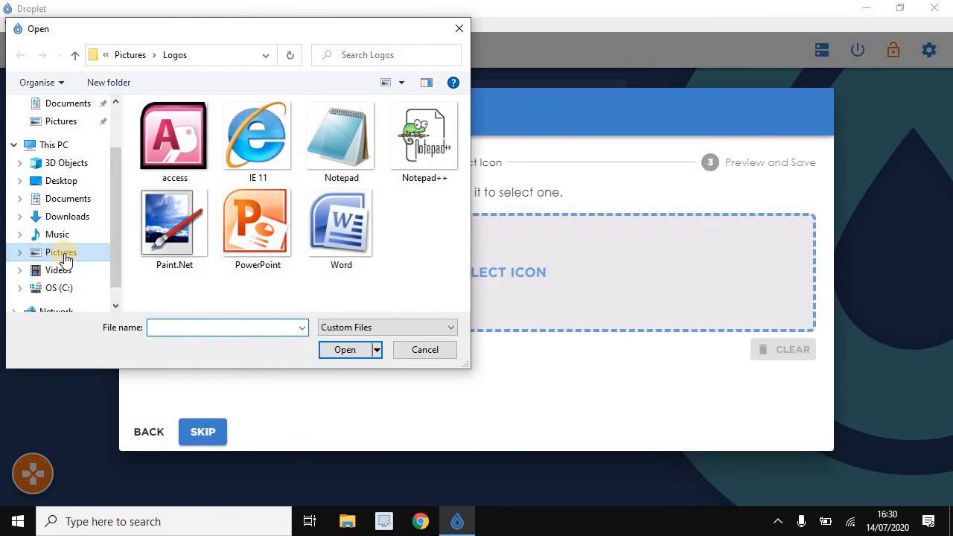
click(269, 143)
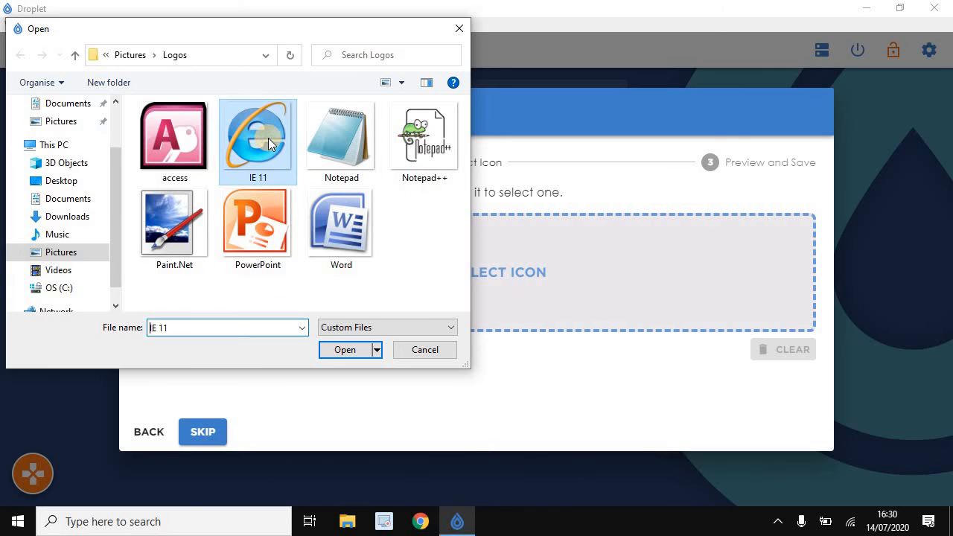
click(341, 349)
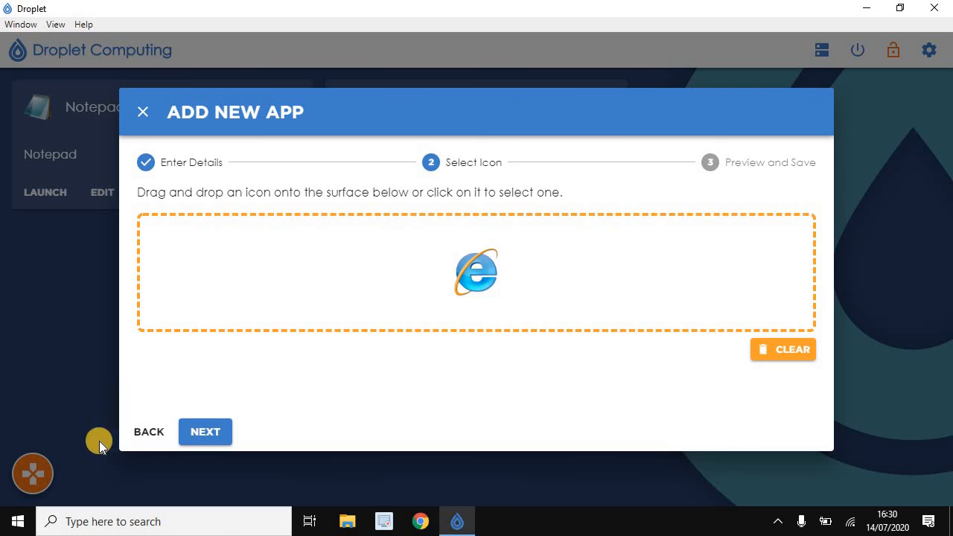
click(207, 432)
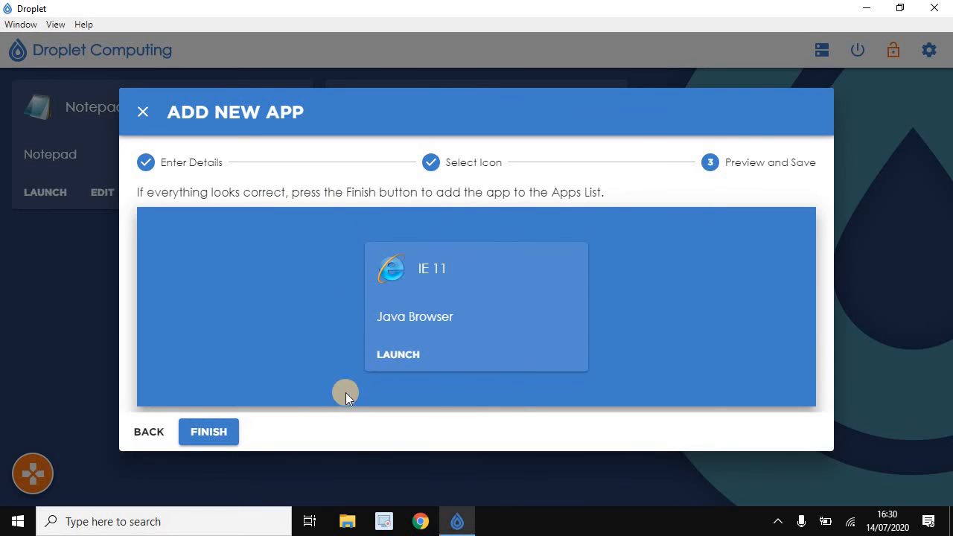
click(226, 433)
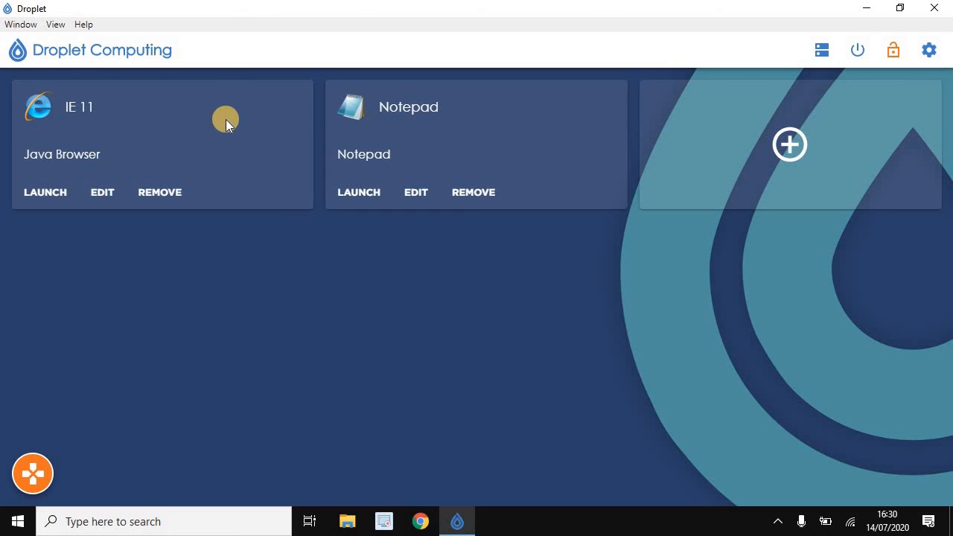
- Lock the apps list against editing and launch the IE 11 app
click(894, 54)
click(336, 309)
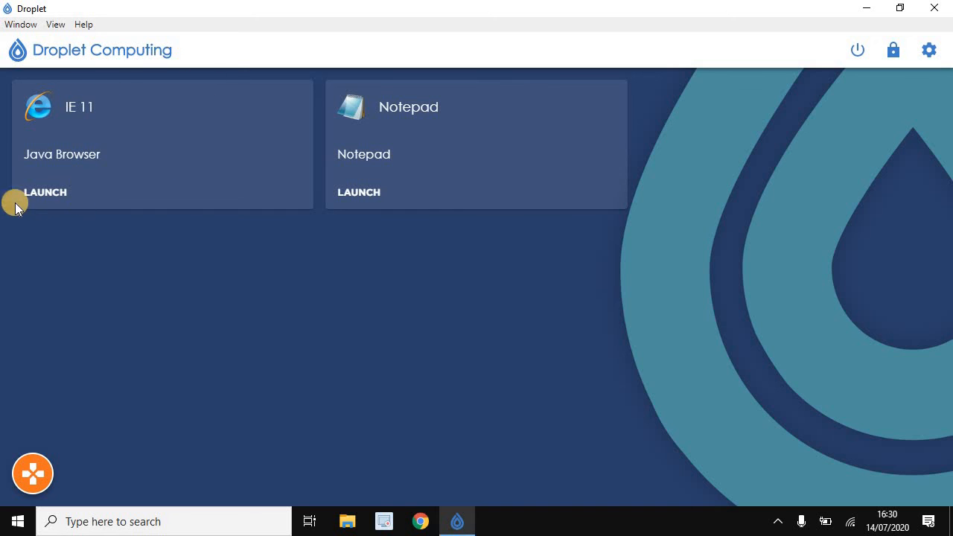
click(42, 192)
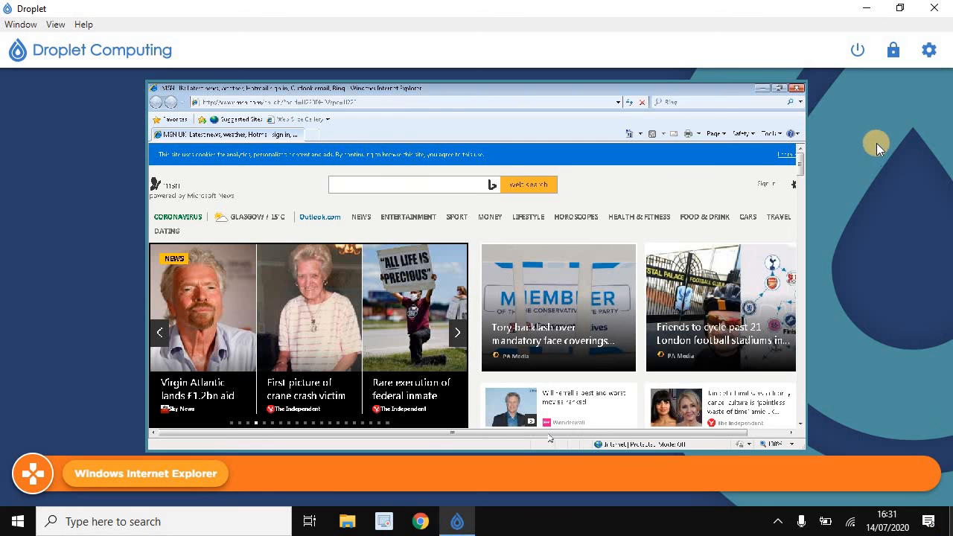
- Close Internet Explorer inside the container and return to the apps list
click(796, 88)
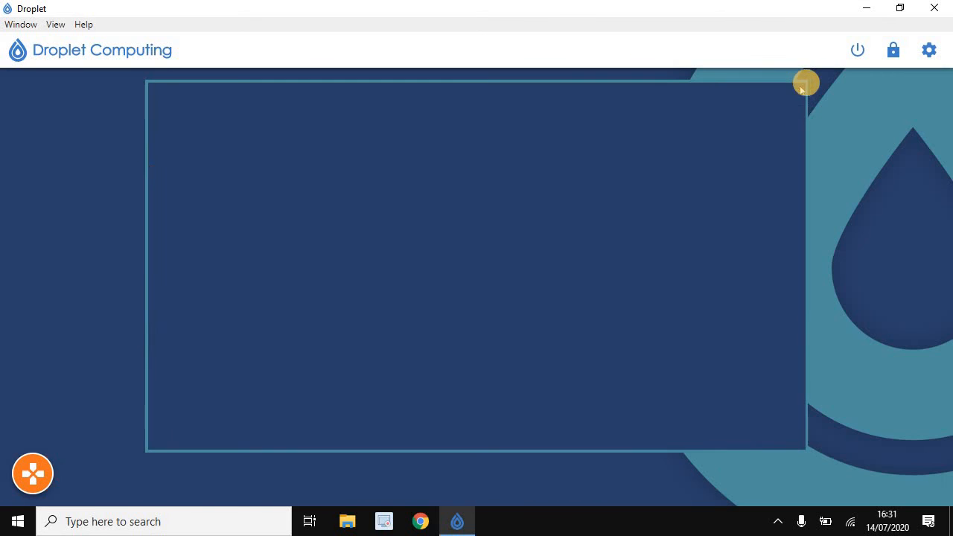
click(33, 474)
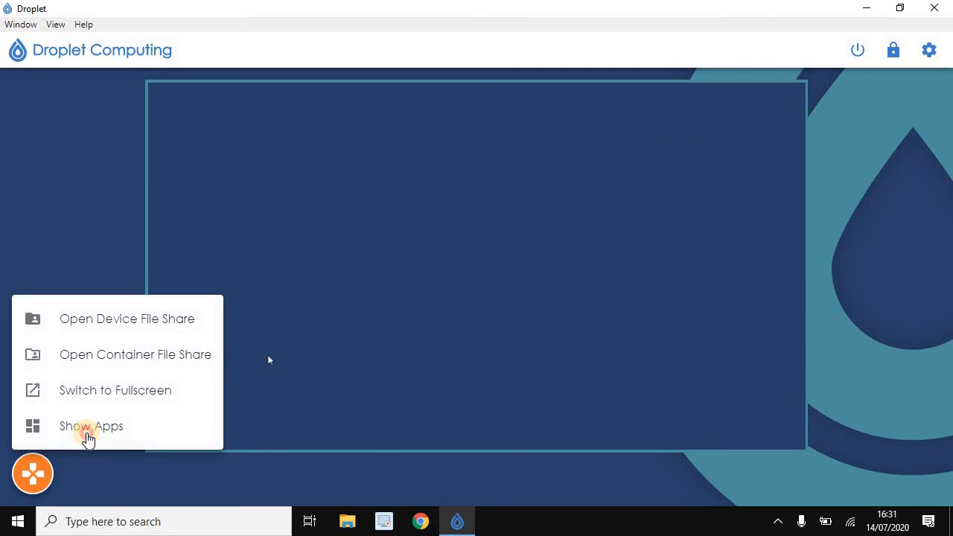
click(586, 324)
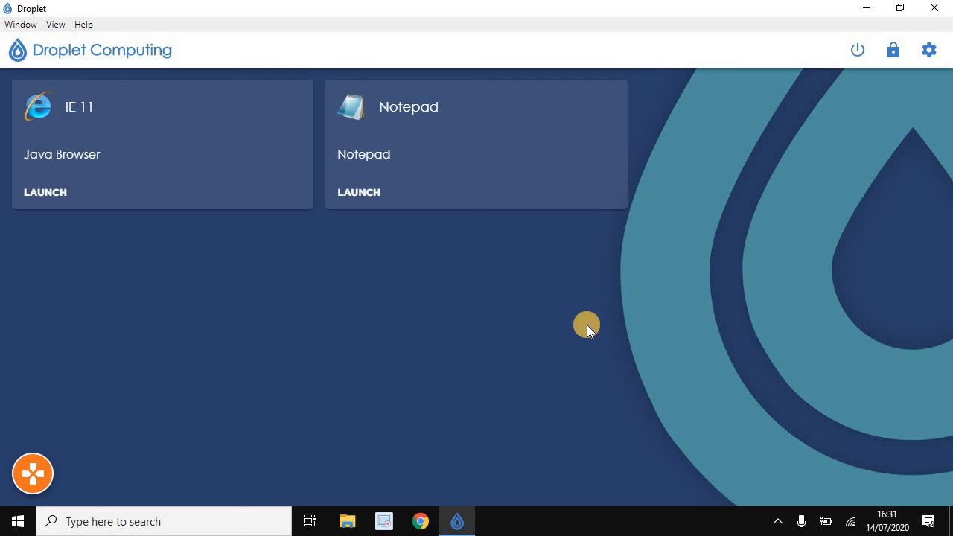